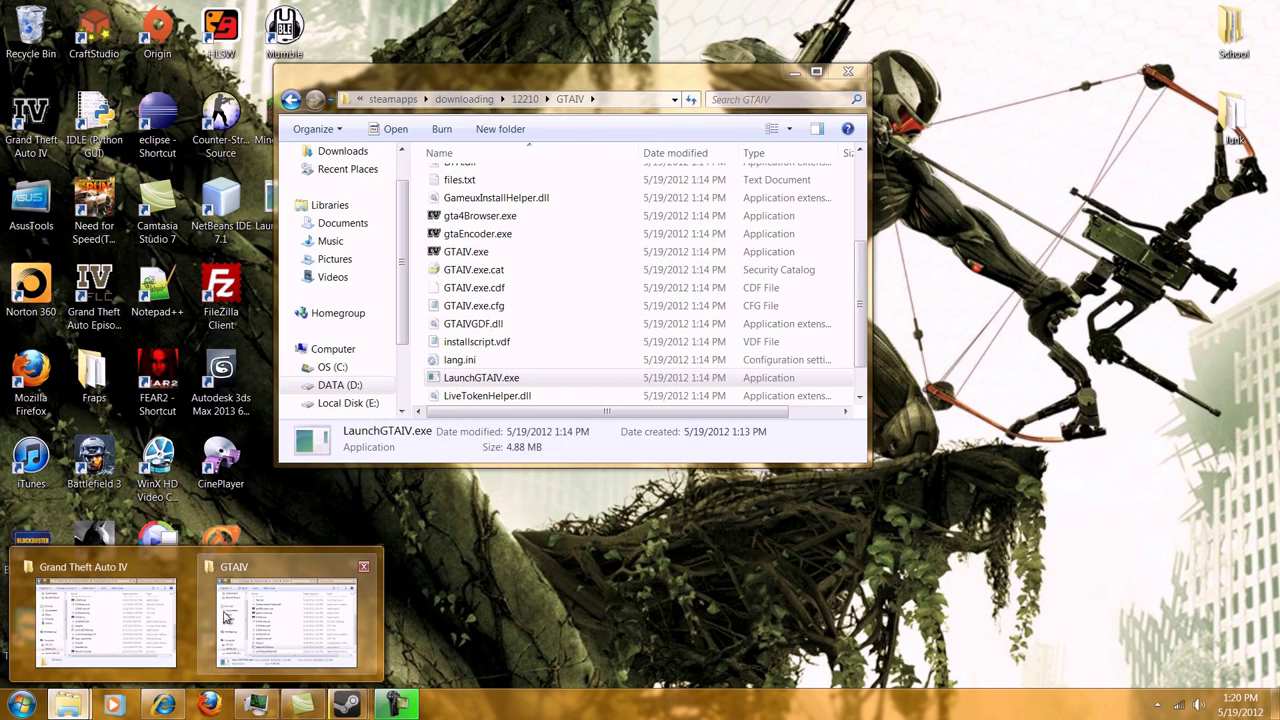
Arrange the Grand Theft Auto IV install folder and Steam GTAIV folder windows side by side.
left_click(226, 617)
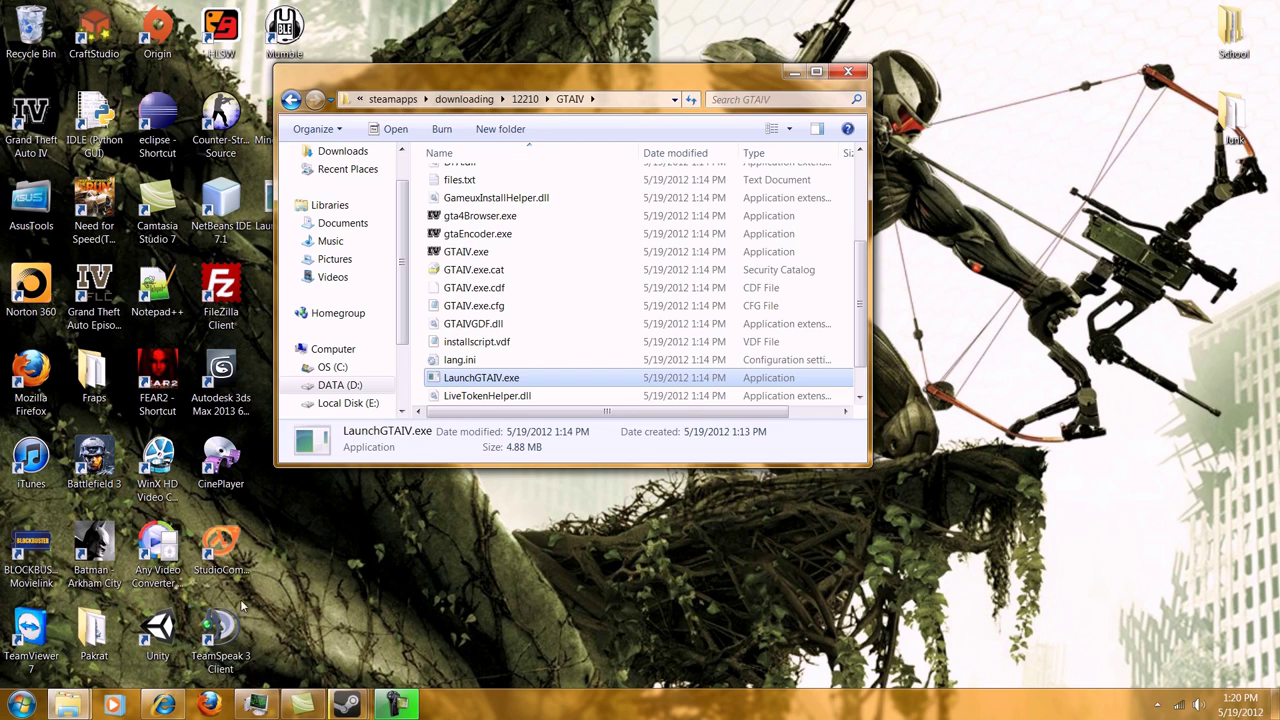
mouse_move(68, 705)
left_click(95, 615)
left_click_drag(270, 152, 274, 86)
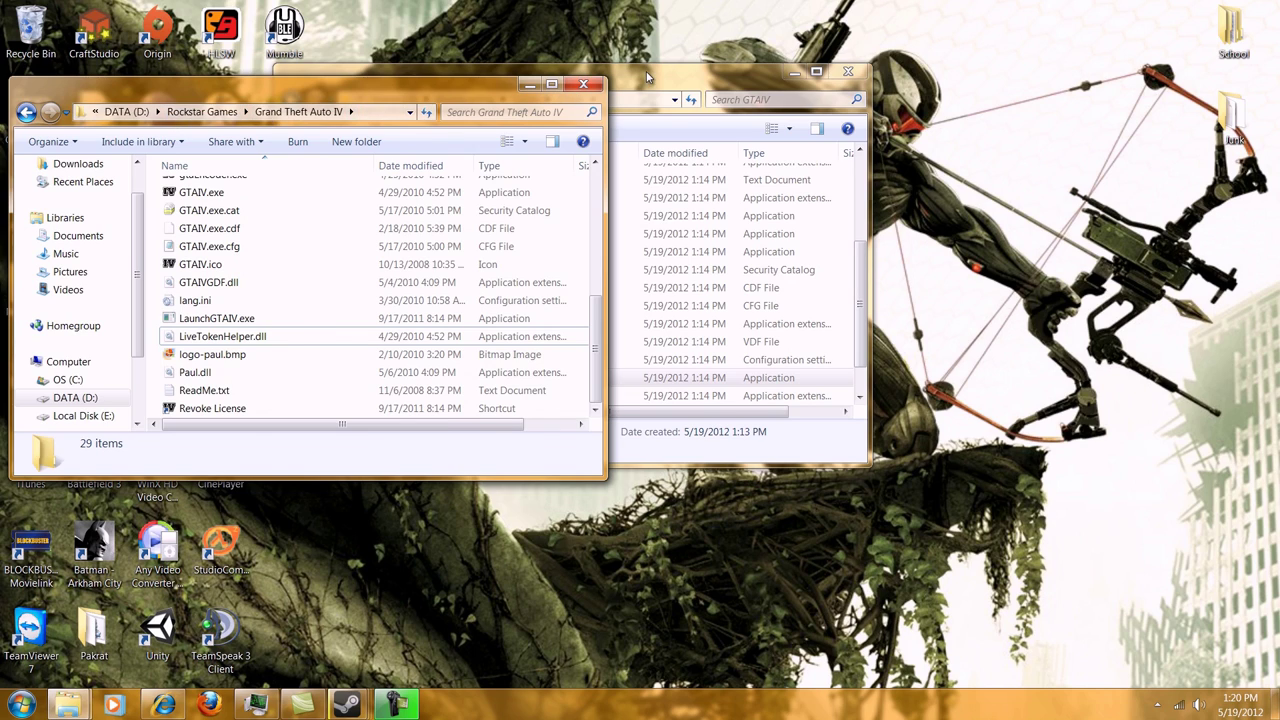
left_click(532, 72)
left_click_drag(532, 72, 555, 86)
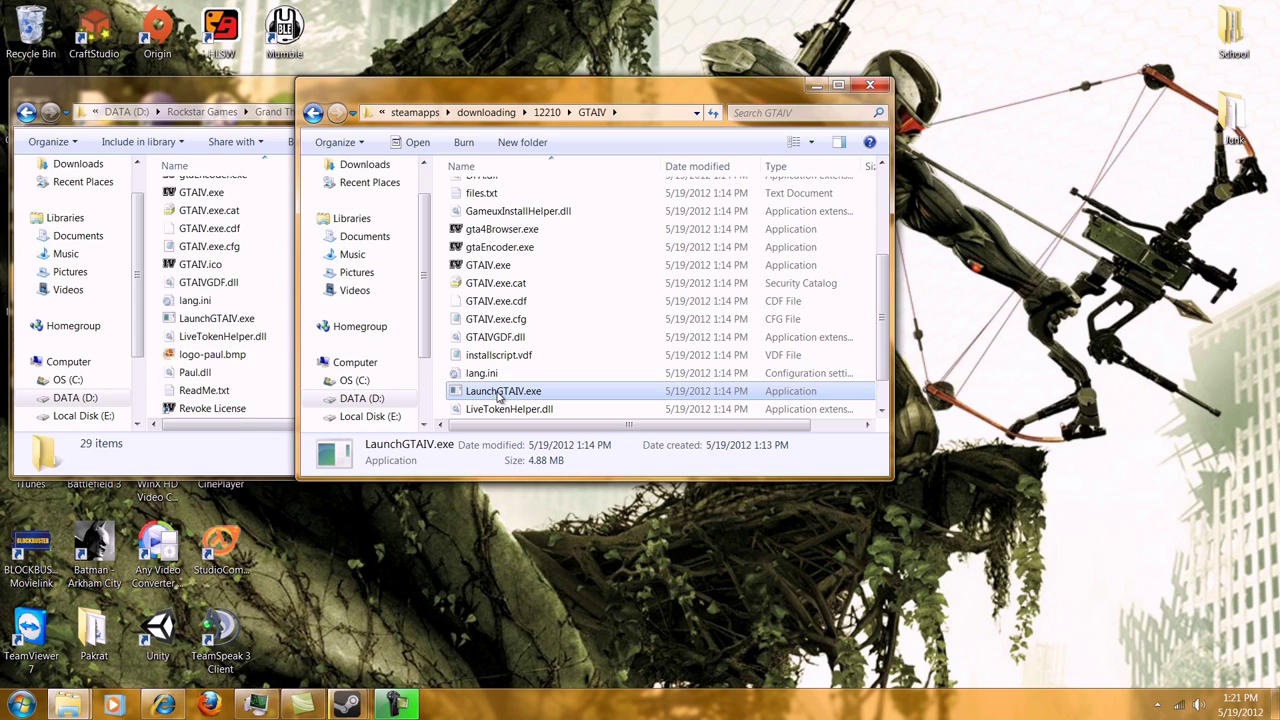
Exit Steam from its tray icon menu, then shift the Steam GTAIV folder window further right.
left_click(345, 706)
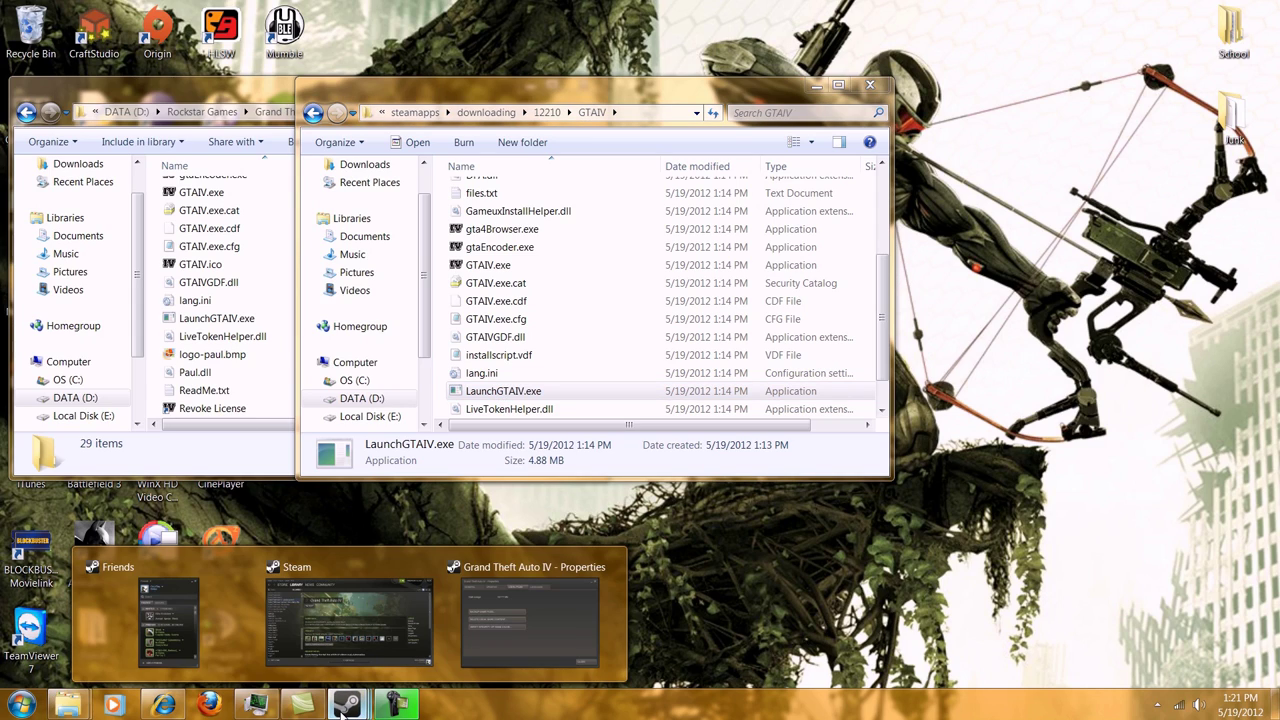
left_click(345, 680)
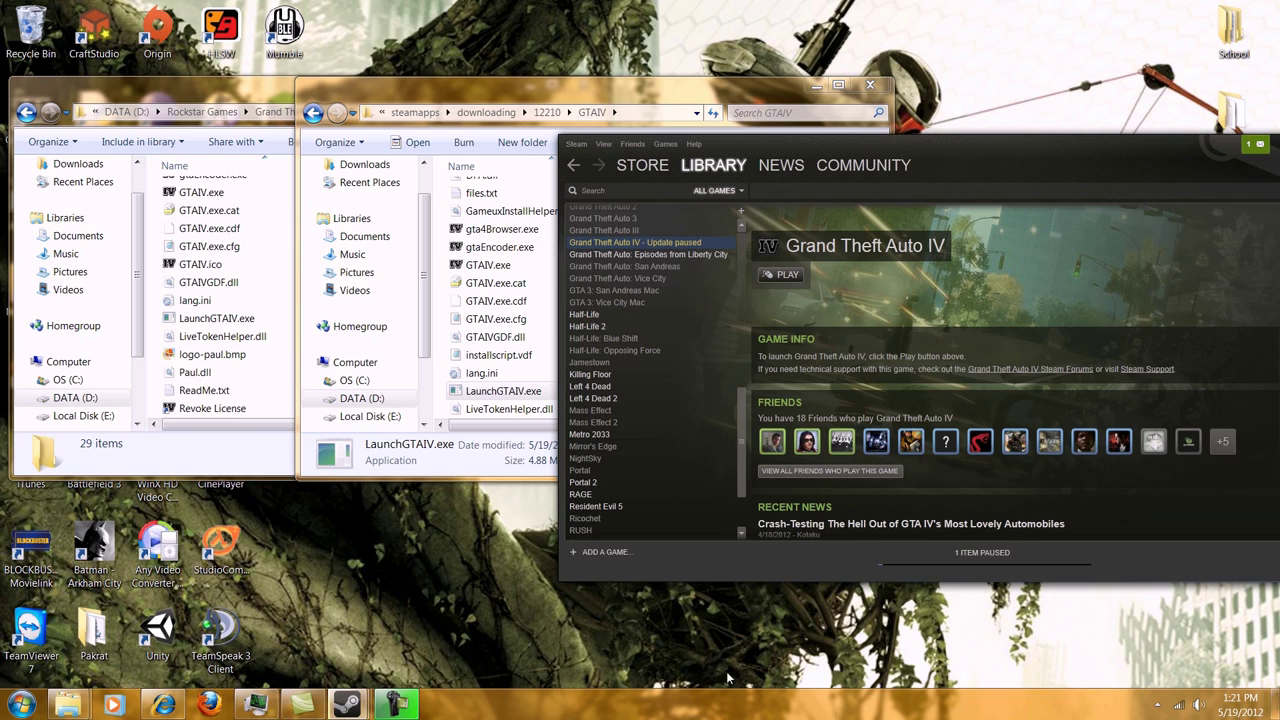
left_click(1157, 704)
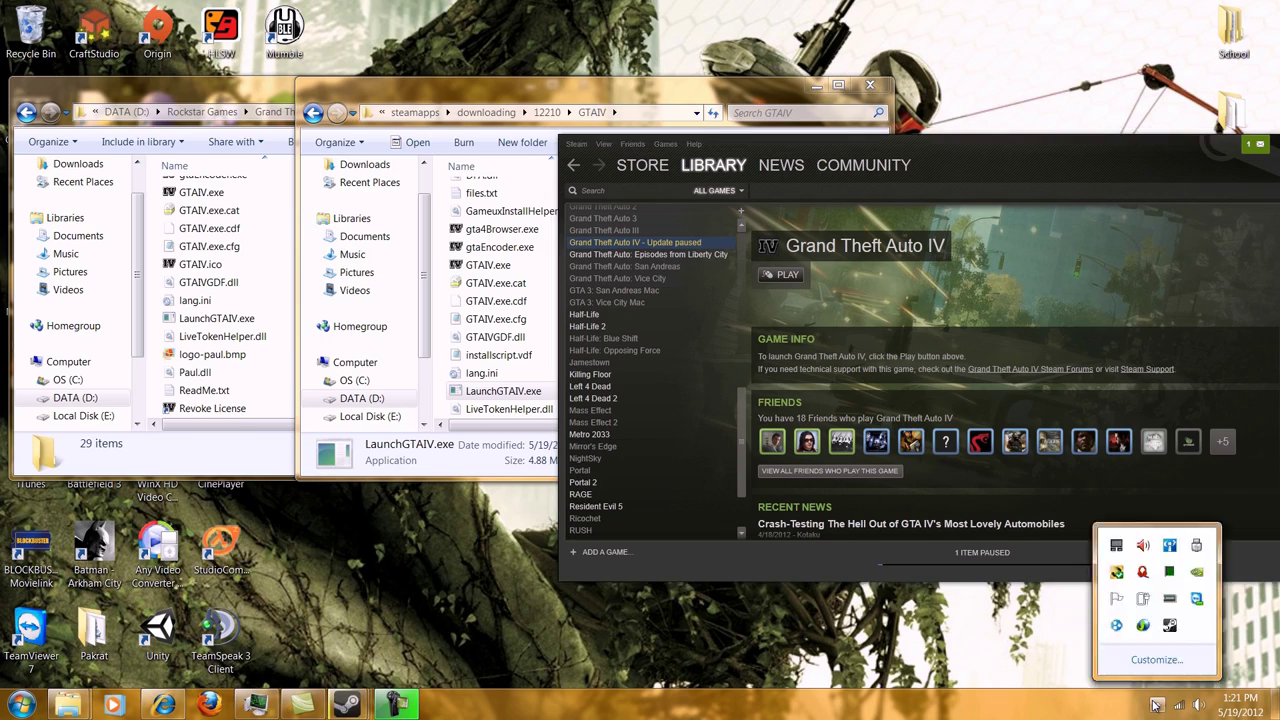
right_click(1169, 628)
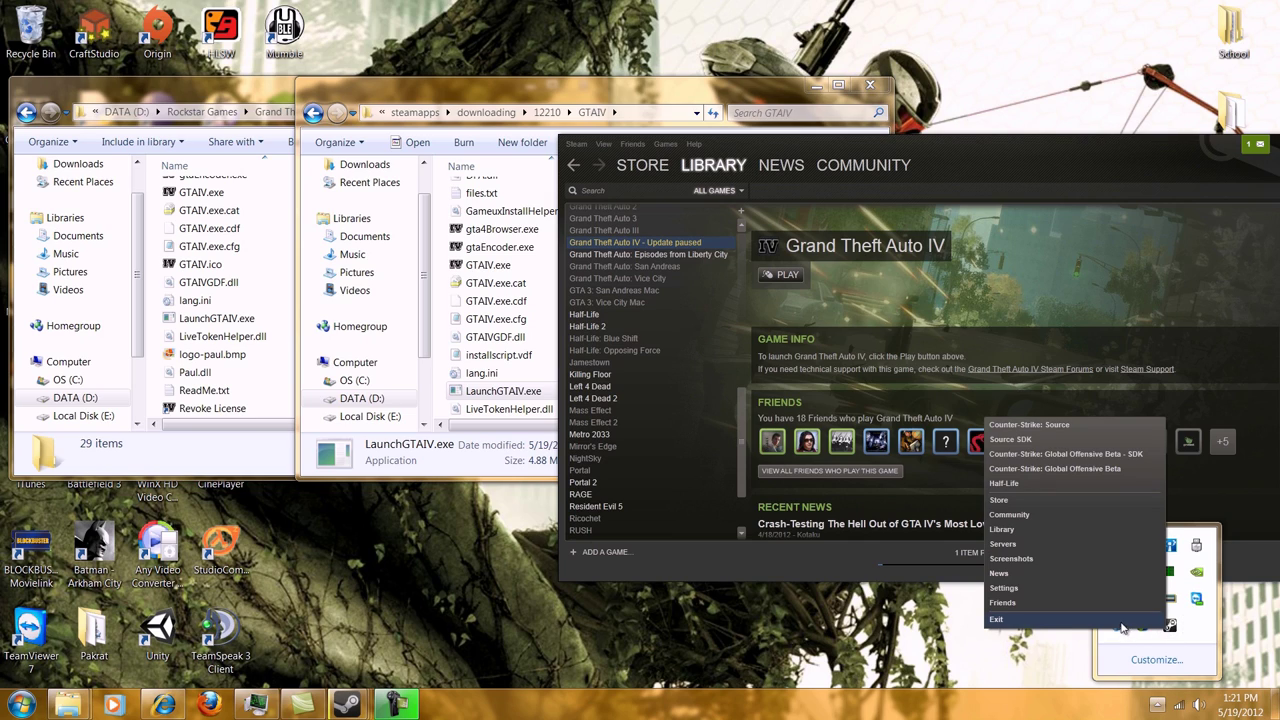
left_click(1127, 622)
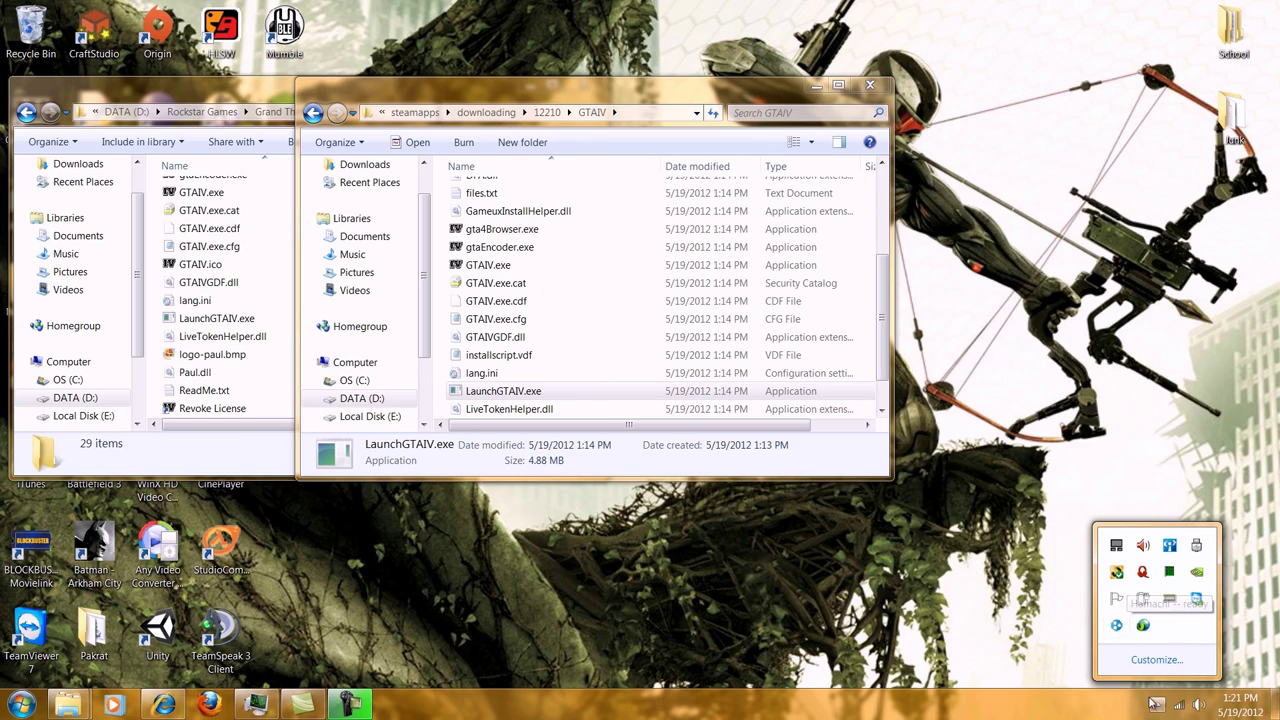
left_click_drag(505, 94, 673, 99)
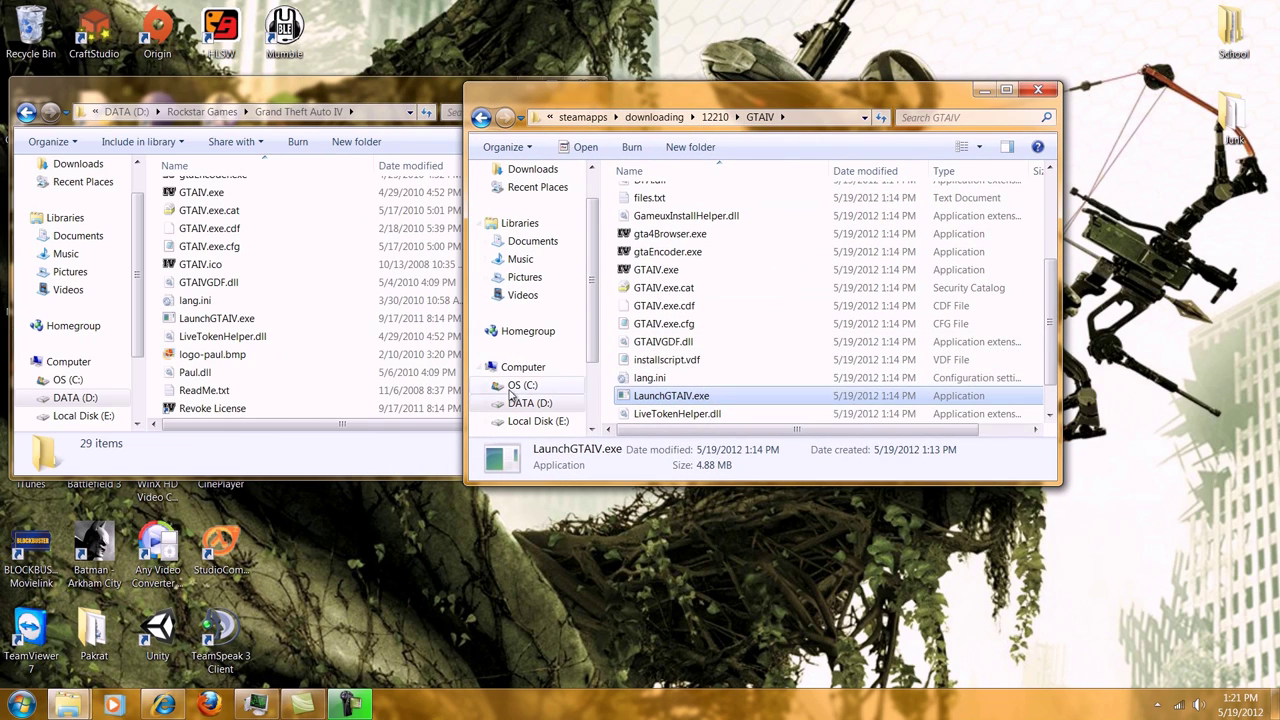
Launch the install folder's original LaunchGTAIV.exe with Play (Offline), dismissing the Not Logged In notice.
left_click(240, 320)
double_click(240, 320)
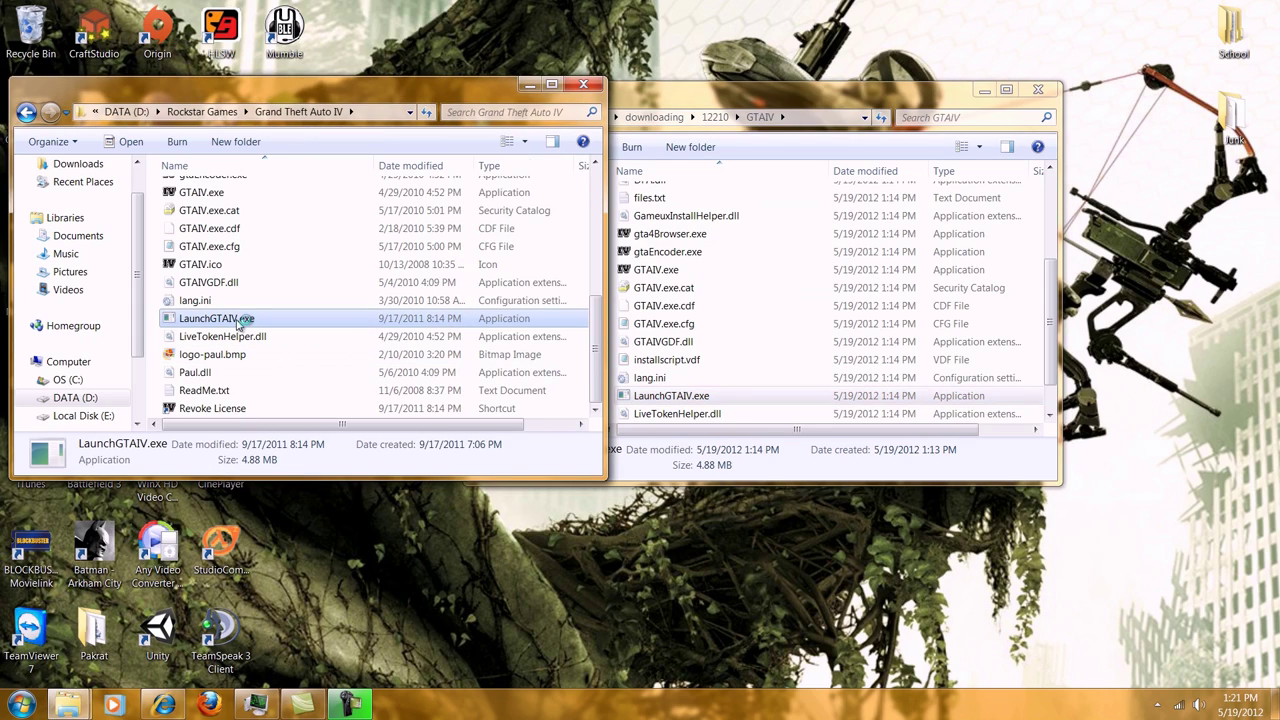
mouse_move(216, 318)
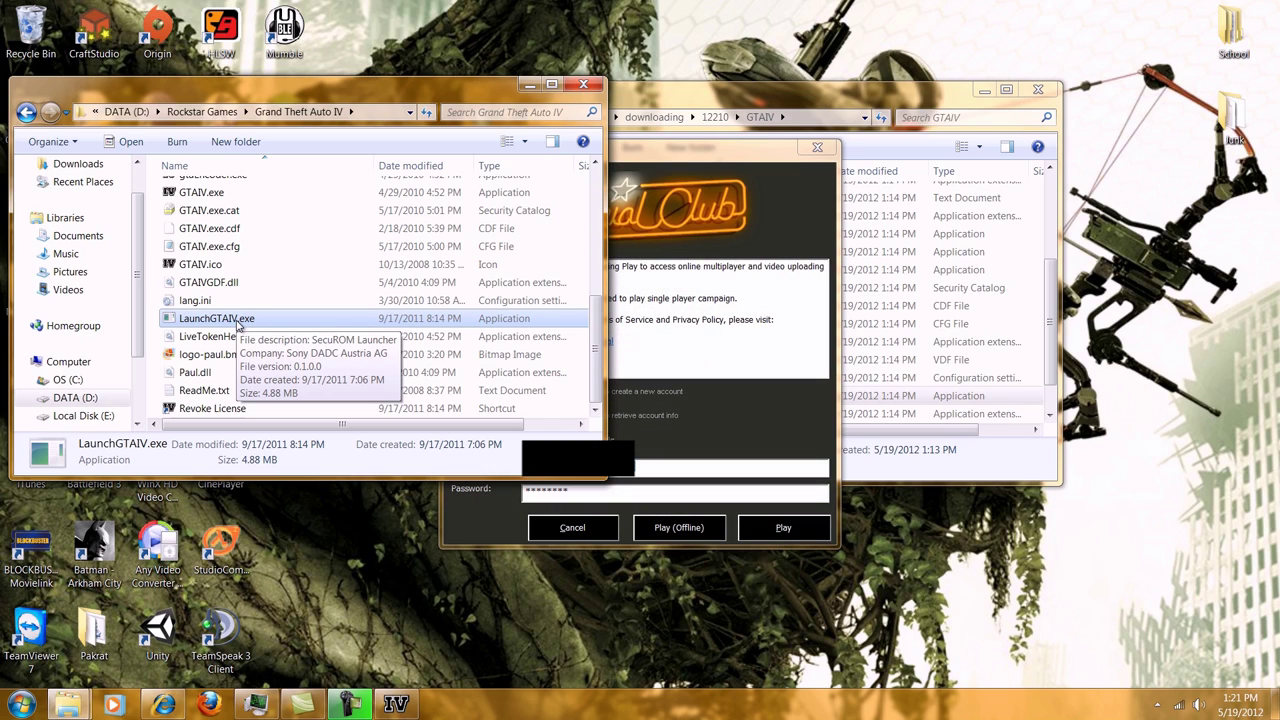
left_click(679, 527)
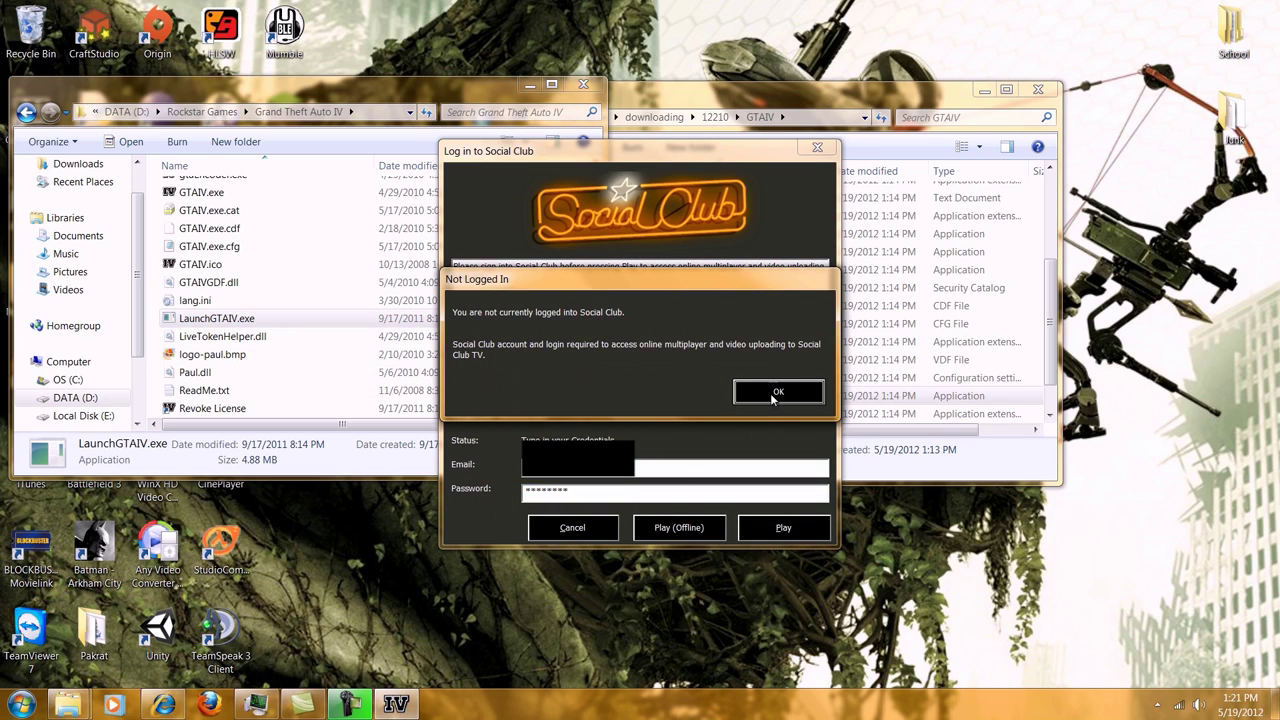
left_click(778, 393)
double_click(771, 396)
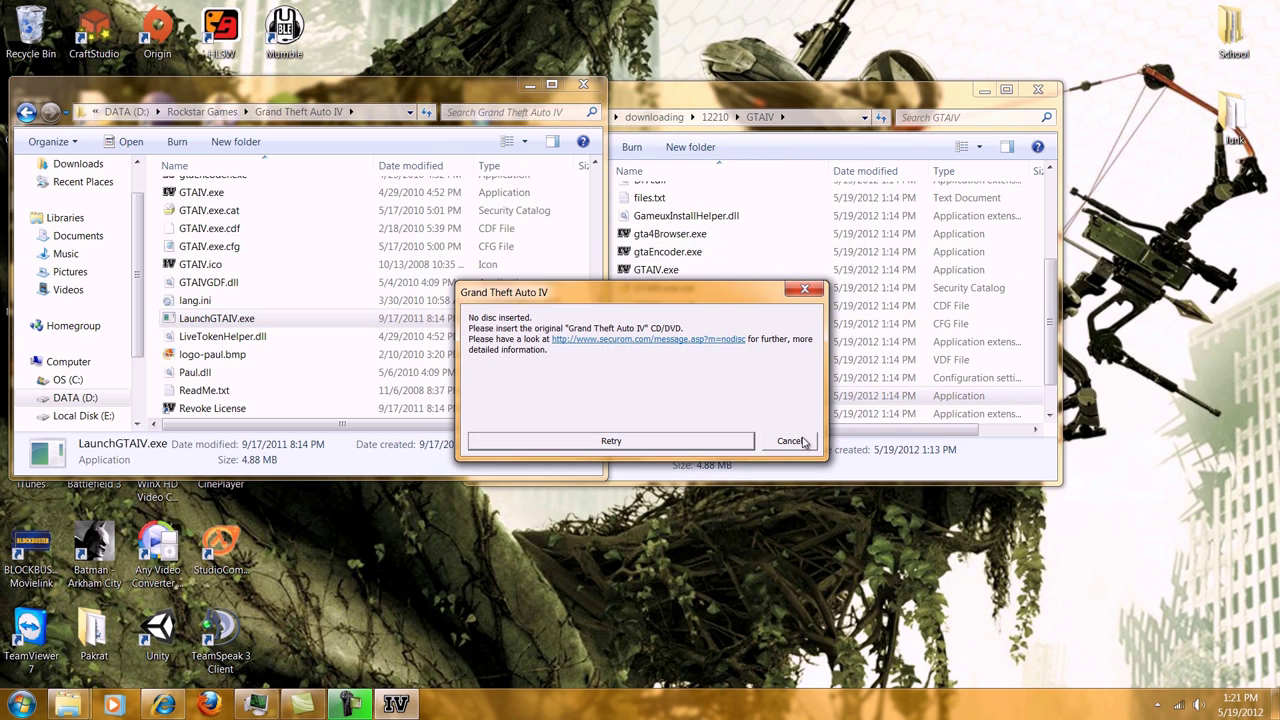
Dismiss the no-disc error, delete the old LaunchGTAIV.exe, and drag in the Steam copy.
left_click(790, 440)
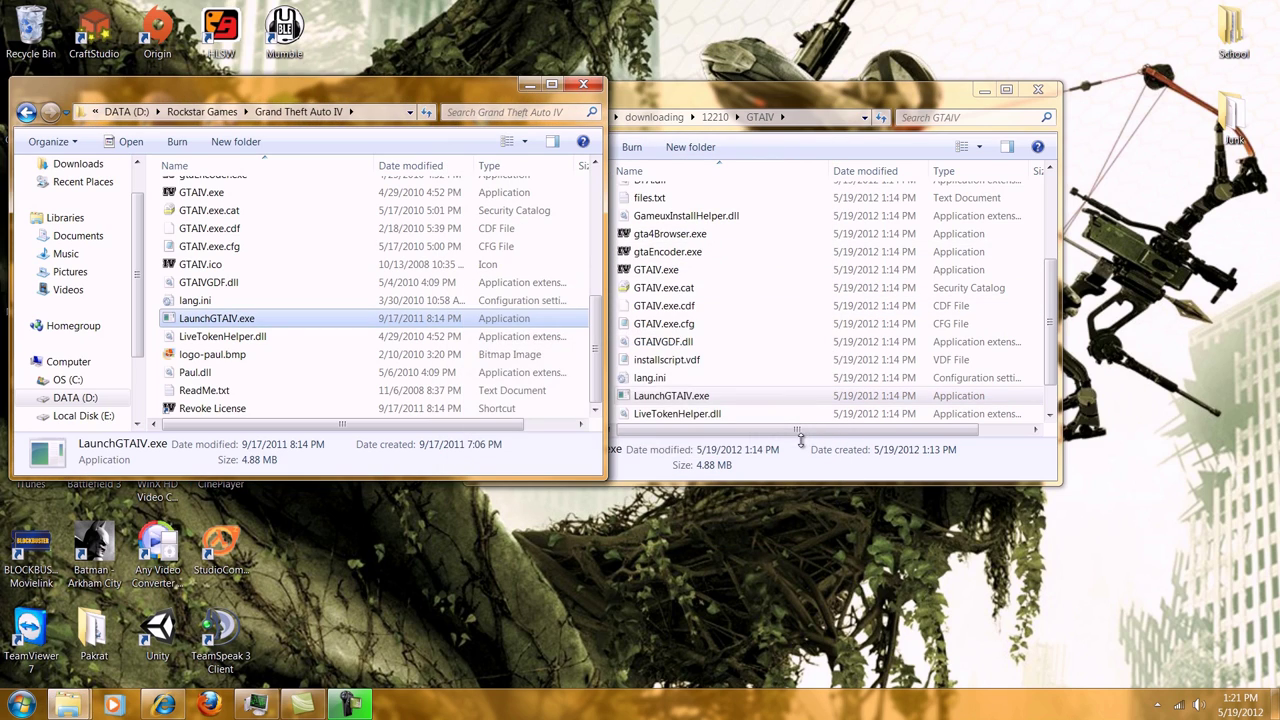
right_click(325, 328)
key("d")
key("Return")
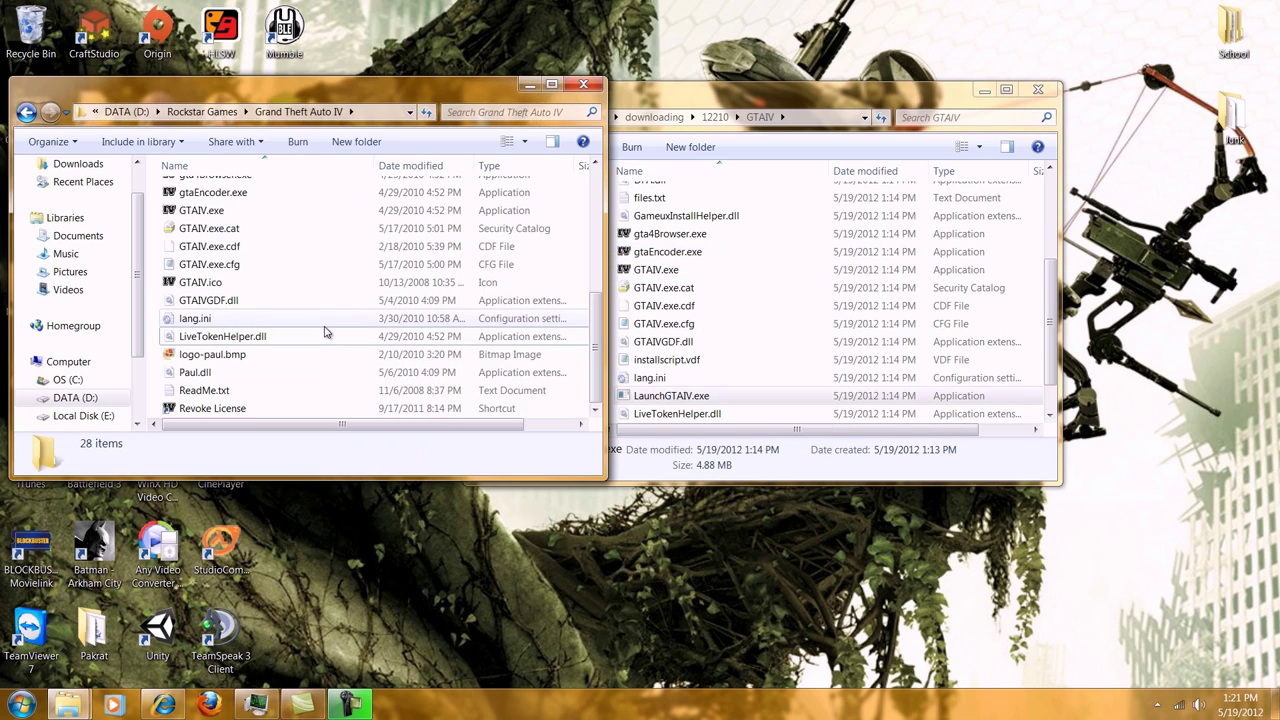
left_click(765, 396)
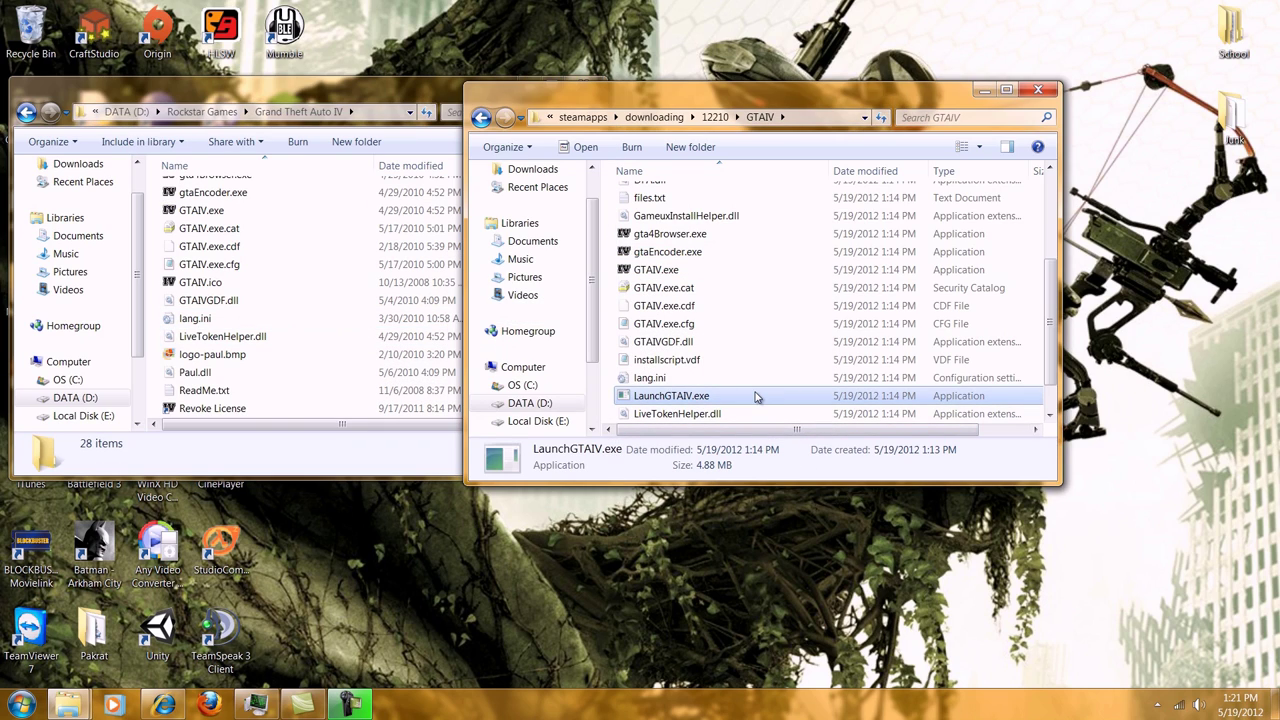
left_click_drag(787, 398, 259, 337)
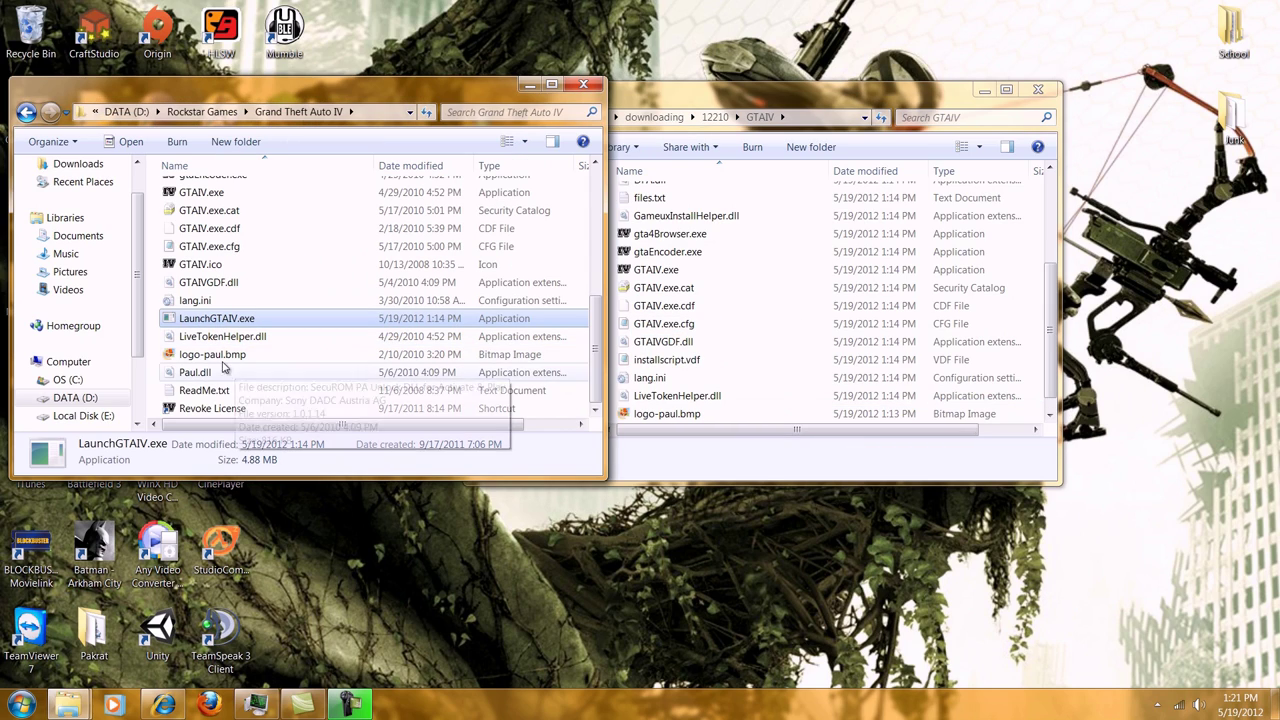
mouse_move(216, 318)
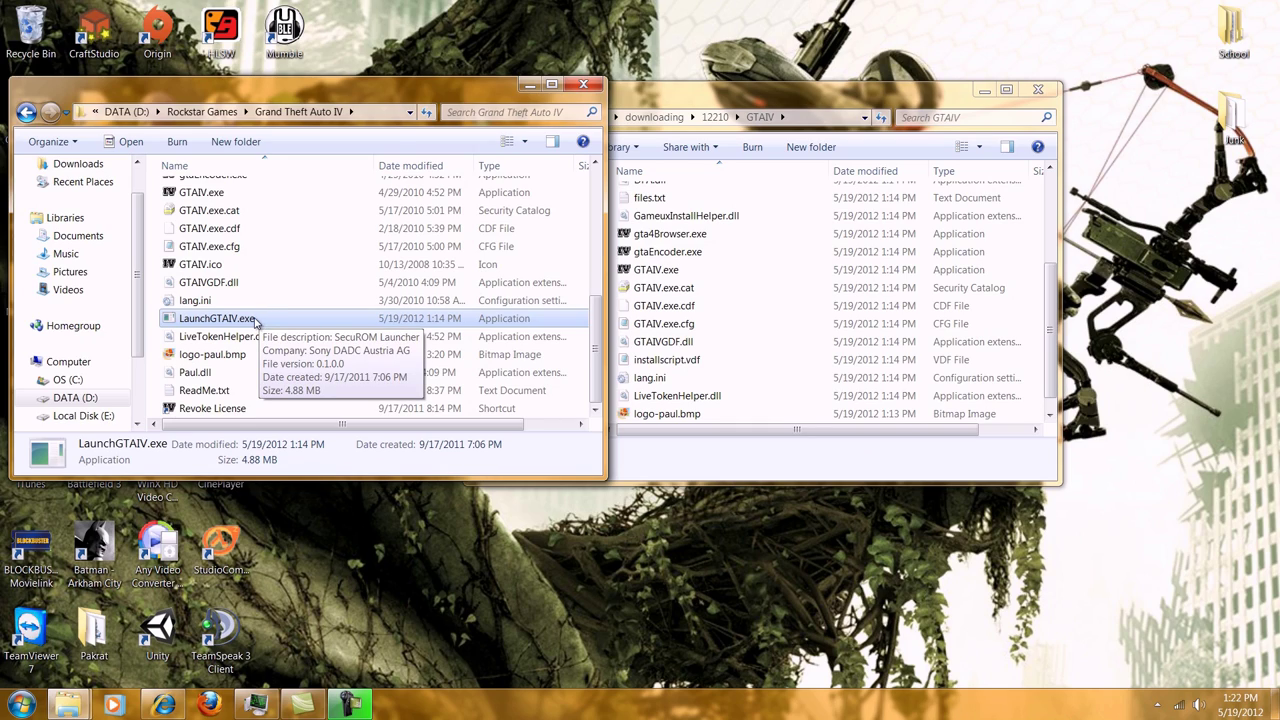
Run the new LaunchGTAIV.exe with Play (Offline) and dismiss the Not Logged In notice.
double_click(249, 320)
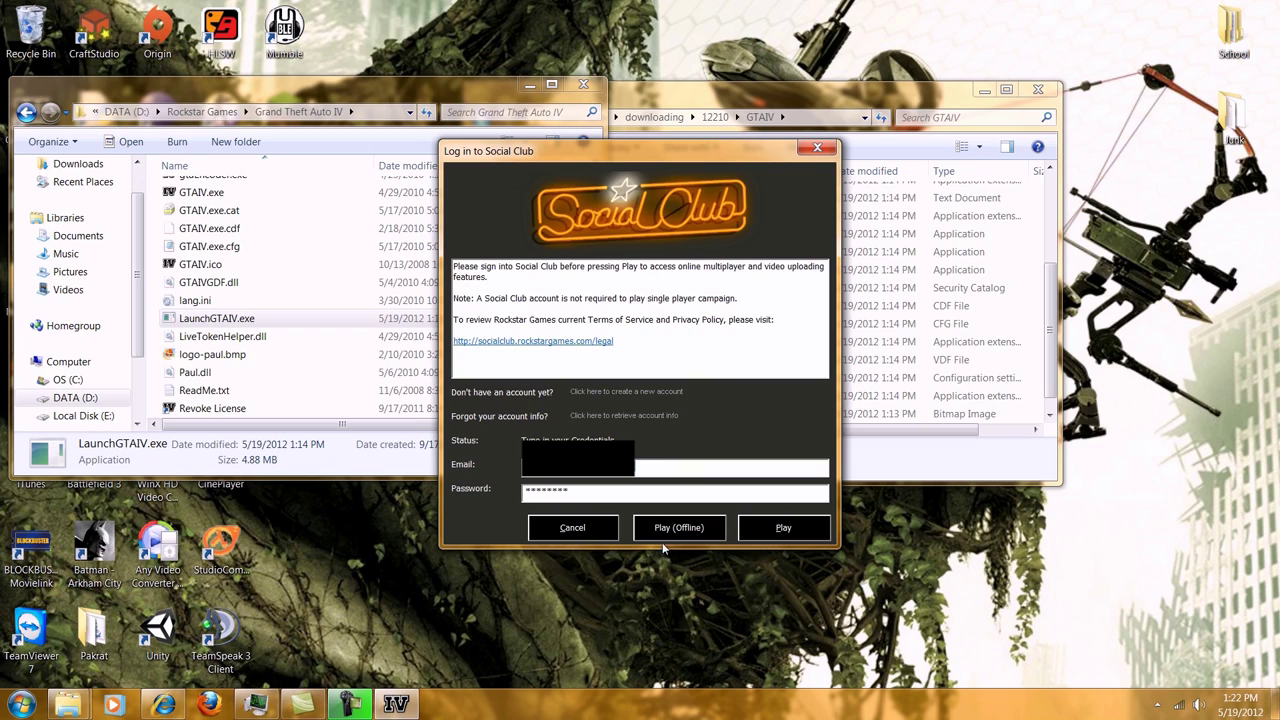
left_click(666, 530)
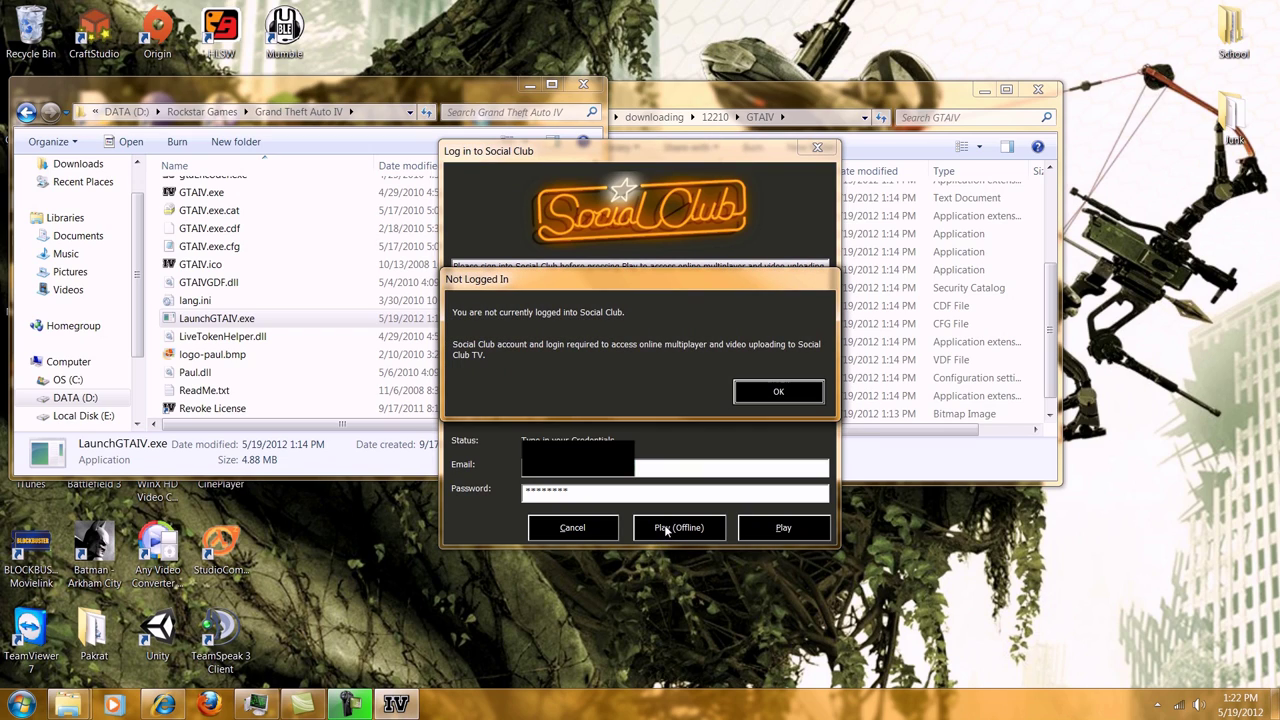
left_click(776, 392)
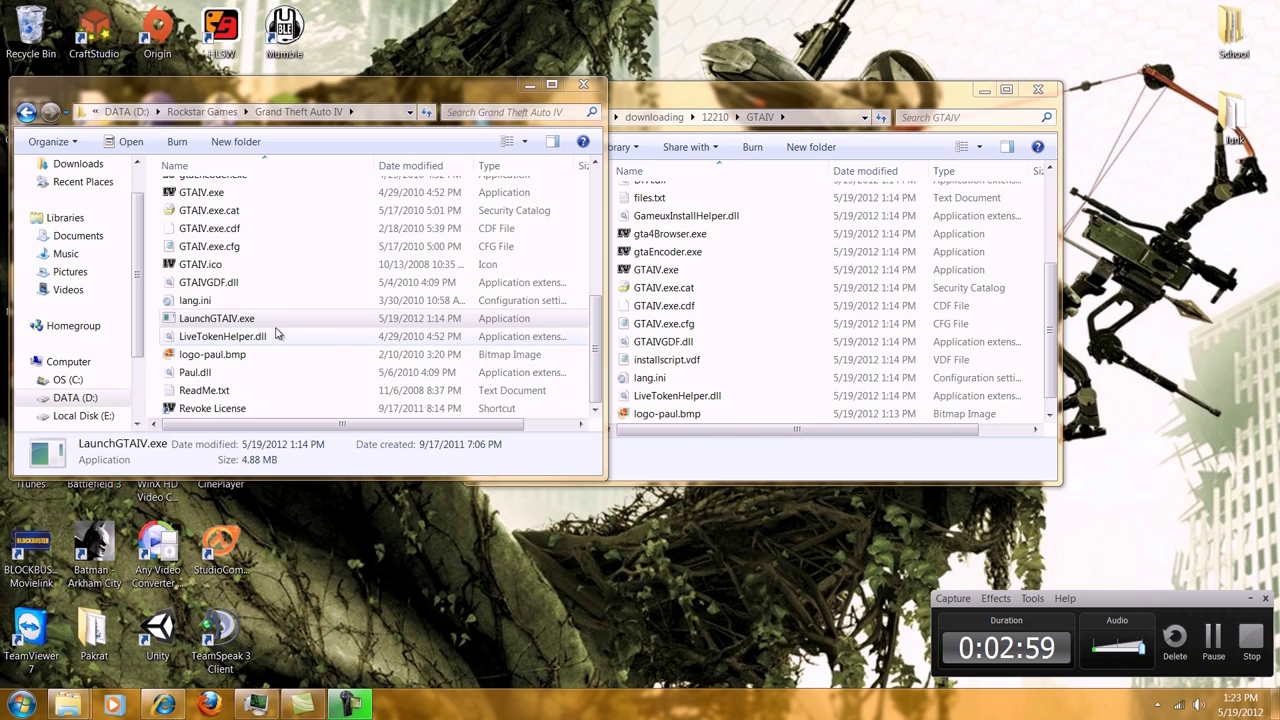
left_click(243, 319)
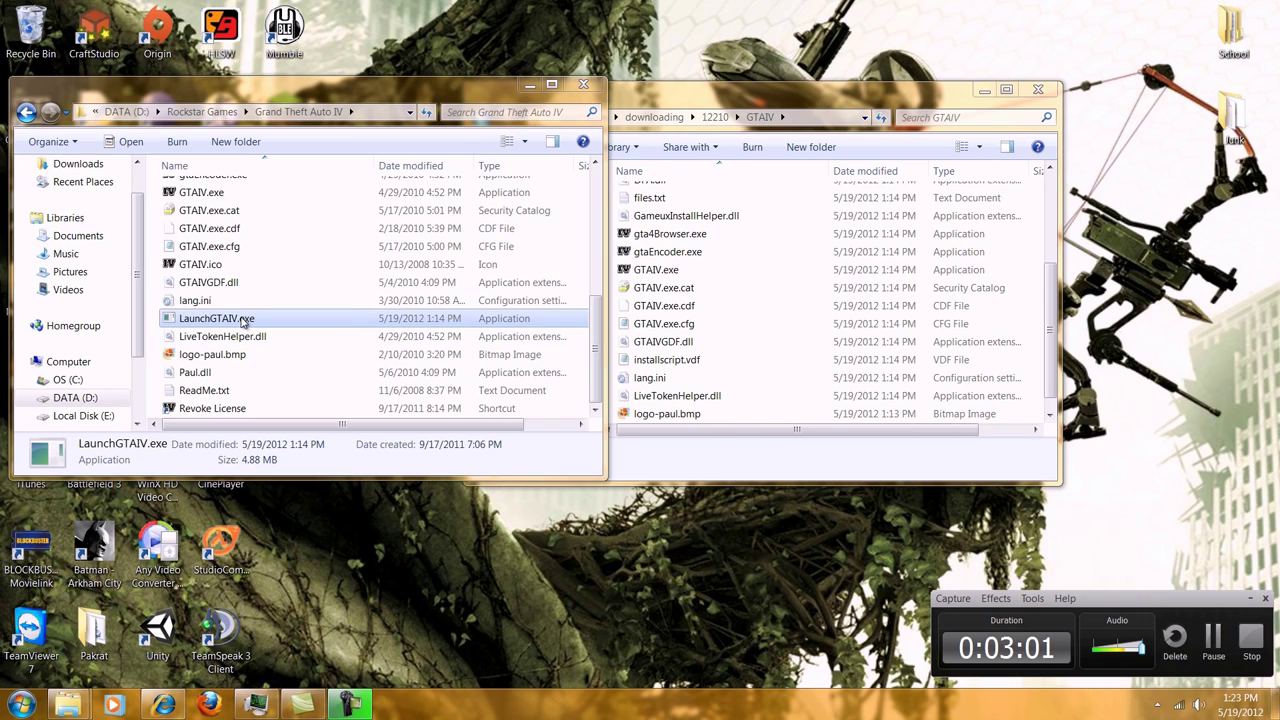